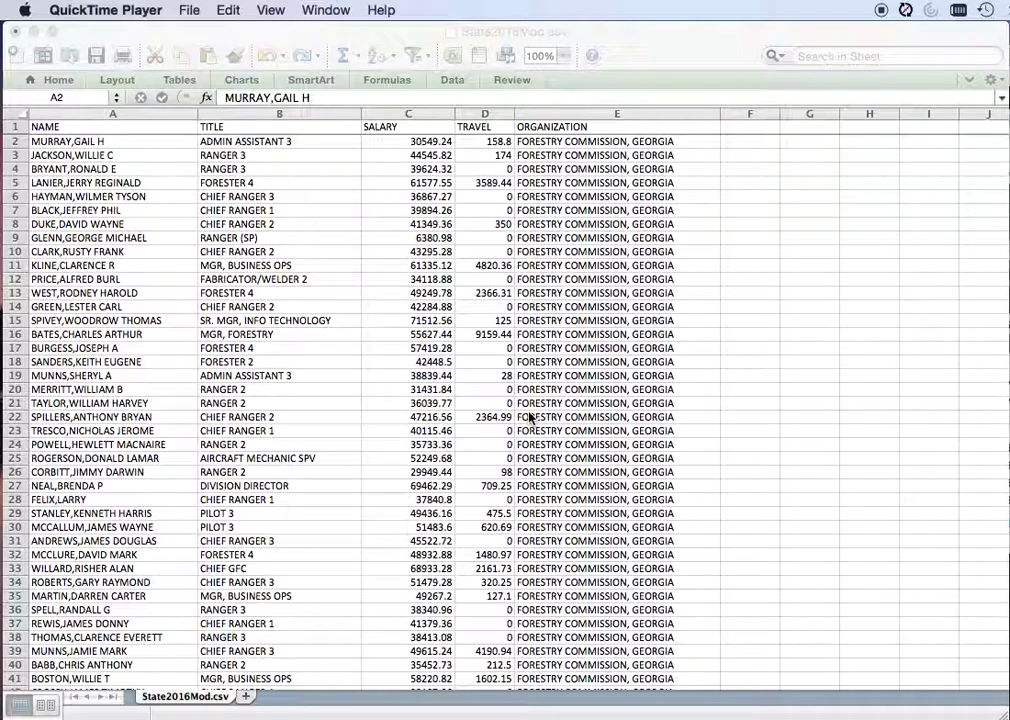
# - Create a PivotTable on a new worksheet from the State2016Mod.csv data range $A$1:$E$207573
pyautogui.click(318, 295)
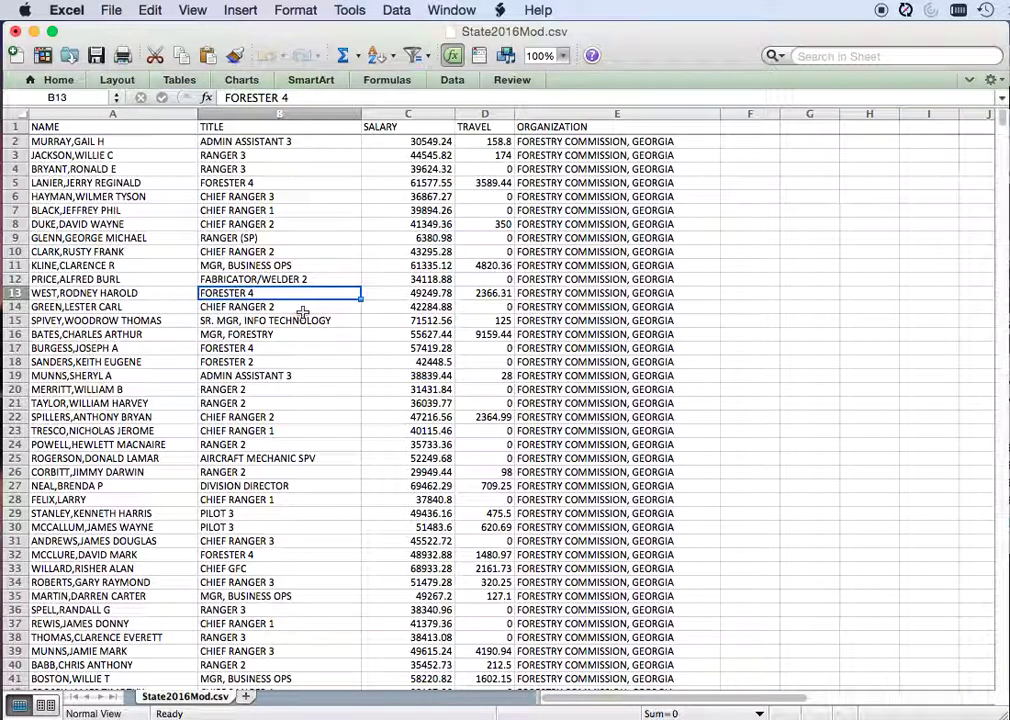
pyautogui.click(397, 10)
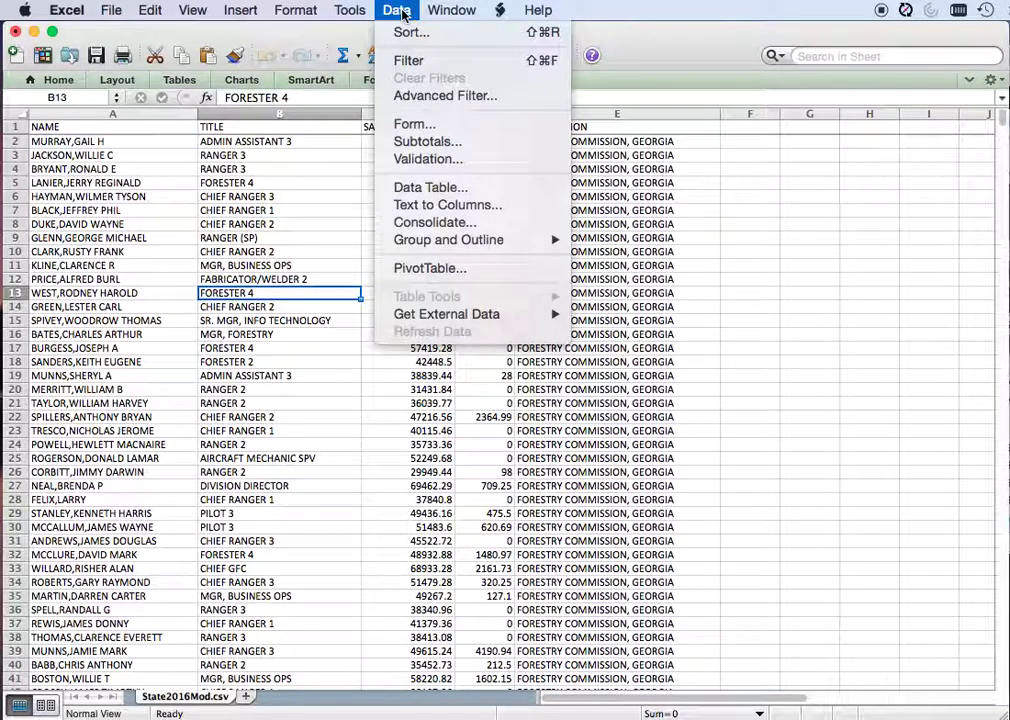
pyautogui.click(437, 268)
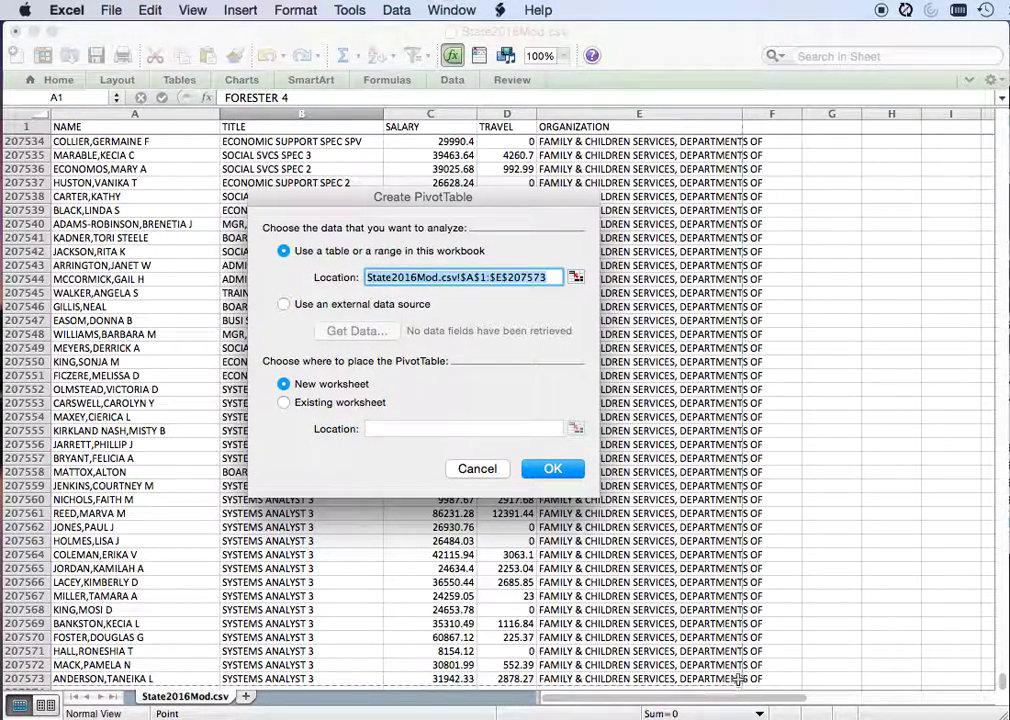
pyautogui.click(552, 468)
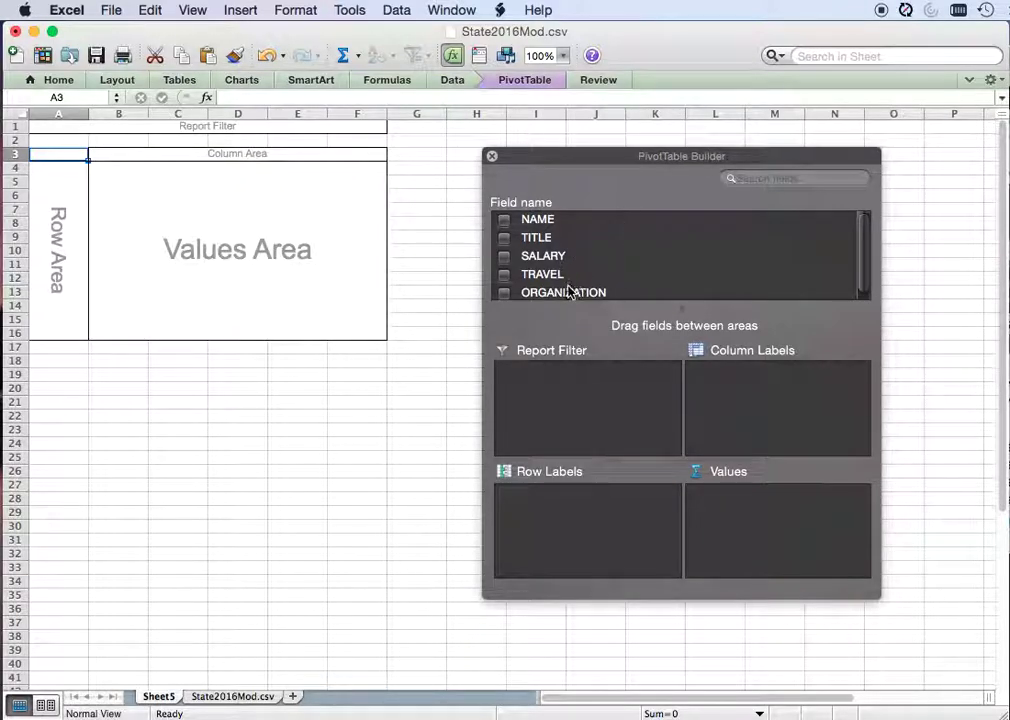
# - Set ORGANIZATION as the PivotTable's row labels and add SALARY as its summed values
pyautogui.moveTo(566, 297); pyautogui.dragTo(557, 524)
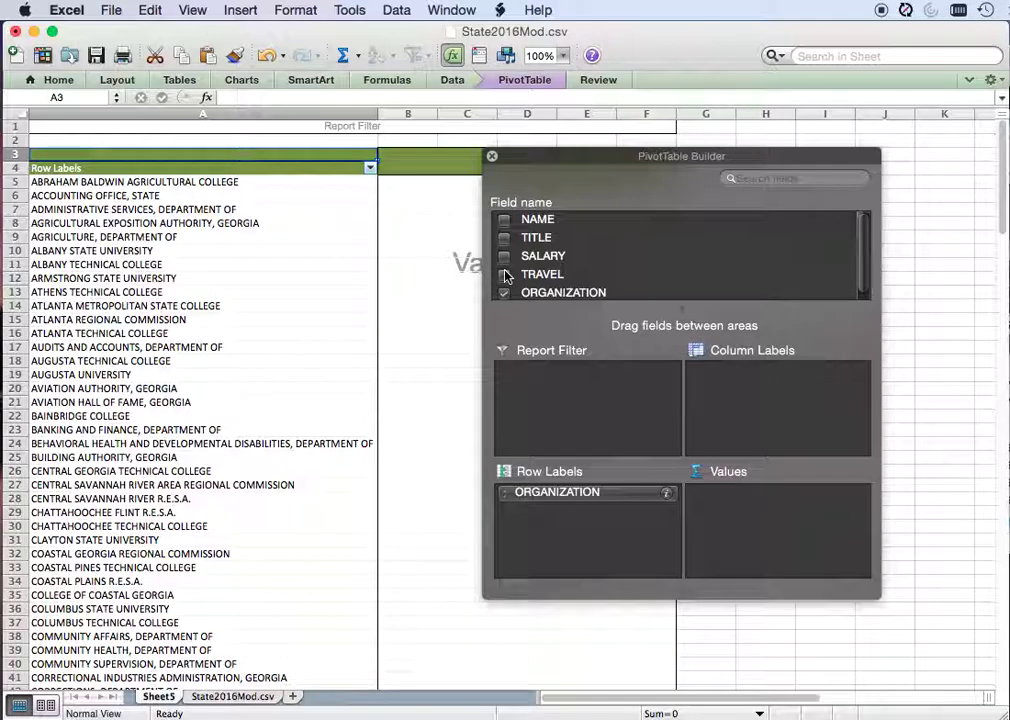
pyautogui.moveTo(551, 260); pyautogui.dragTo(757, 509)
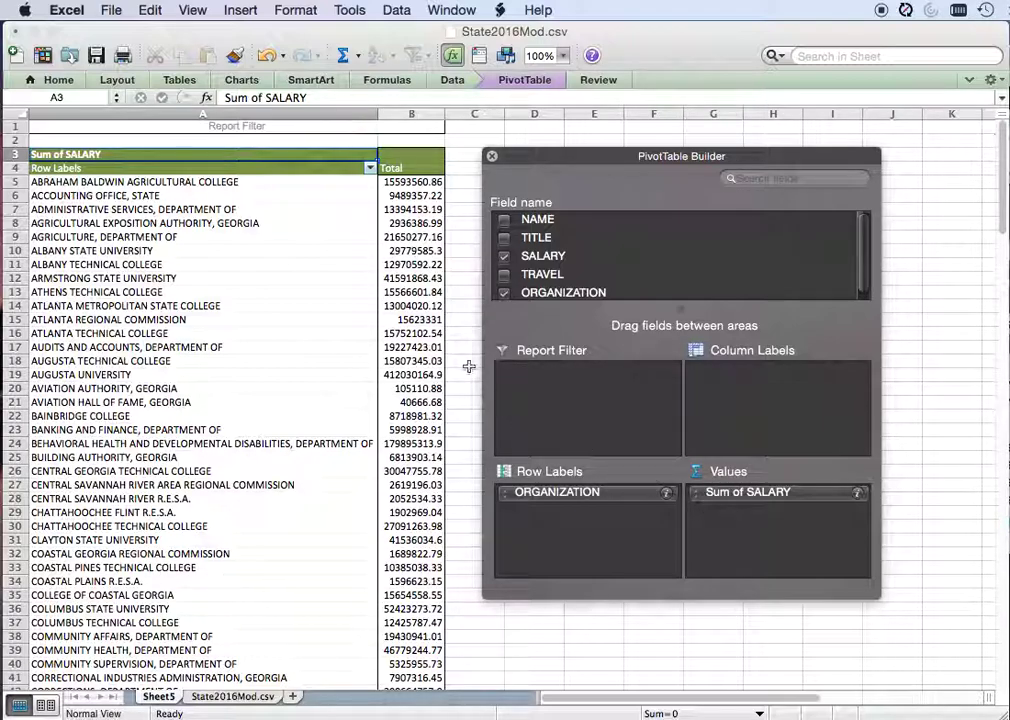
# - Check the salary totals for Abraham Baldwin Agricultural College and the State Accounting Office
pyautogui.click(250, 184)
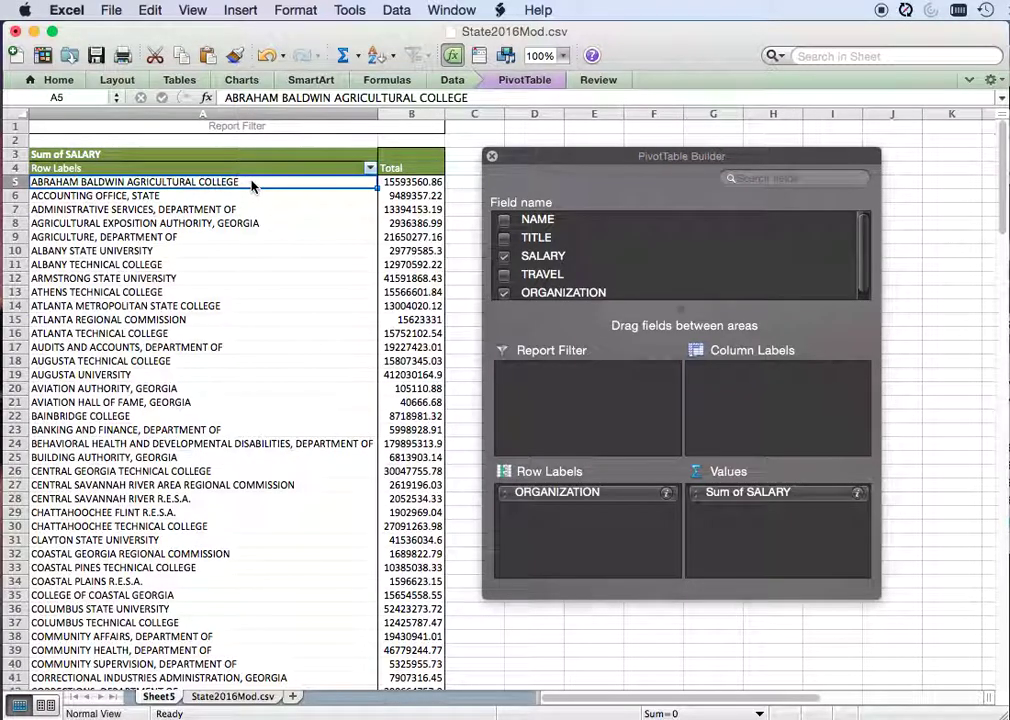
pyautogui.click(413, 184)
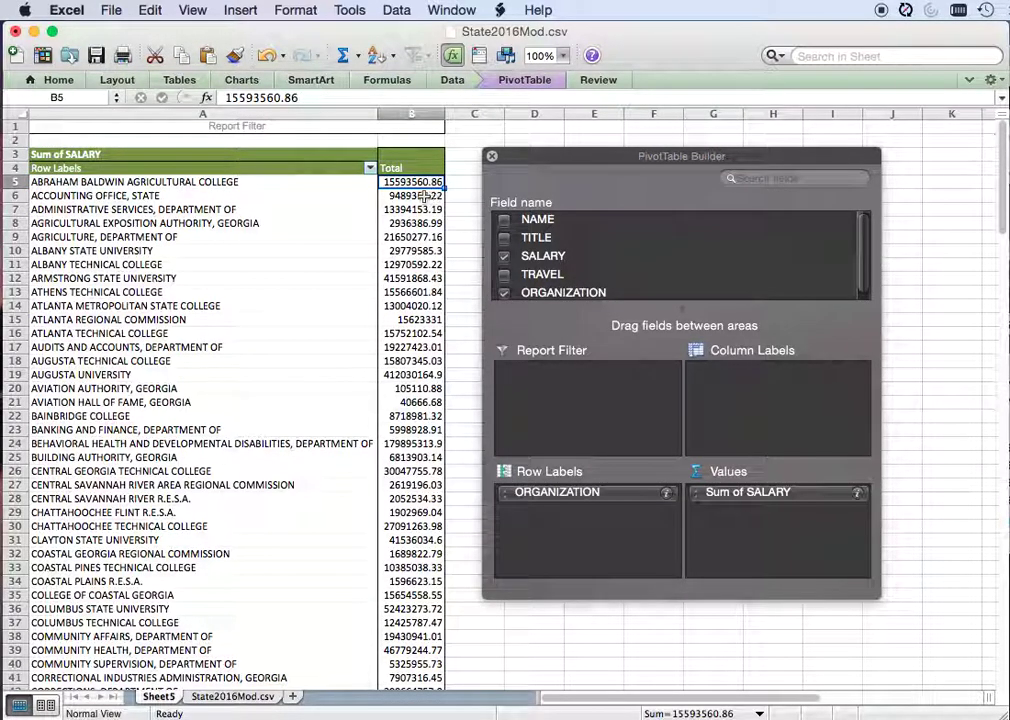
pyautogui.click(290, 196)
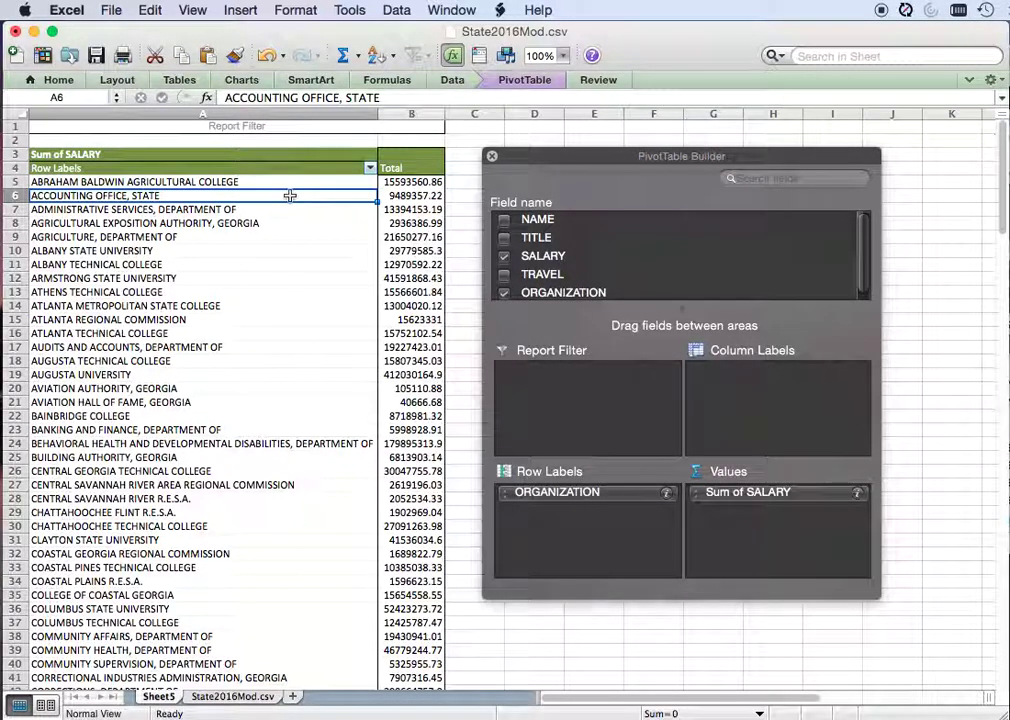
pyautogui.click(411, 196)
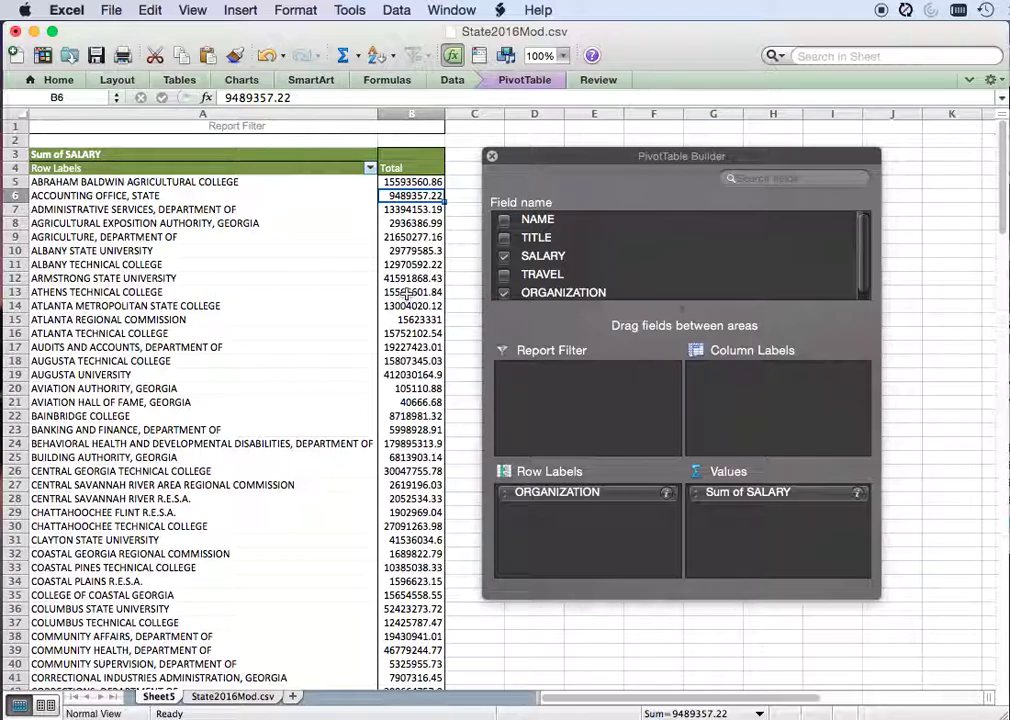
# - Sort the organizations in the PivotTable by Sum of SALARY in descending order
pyautogui.click(411, 237)
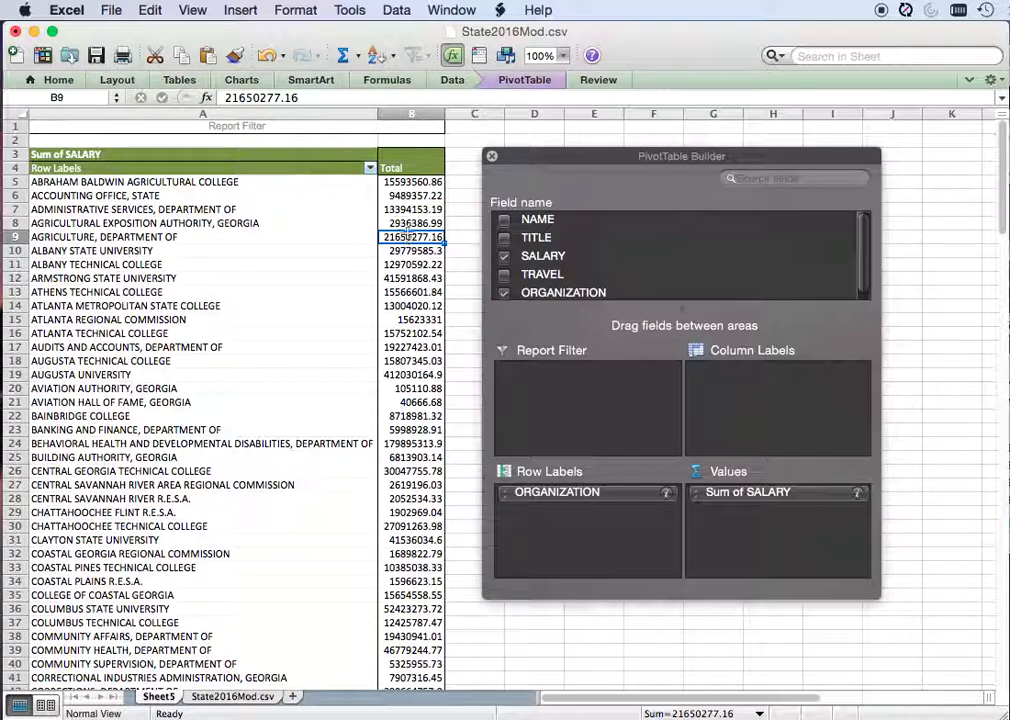
pyautogui.click(396, 10)
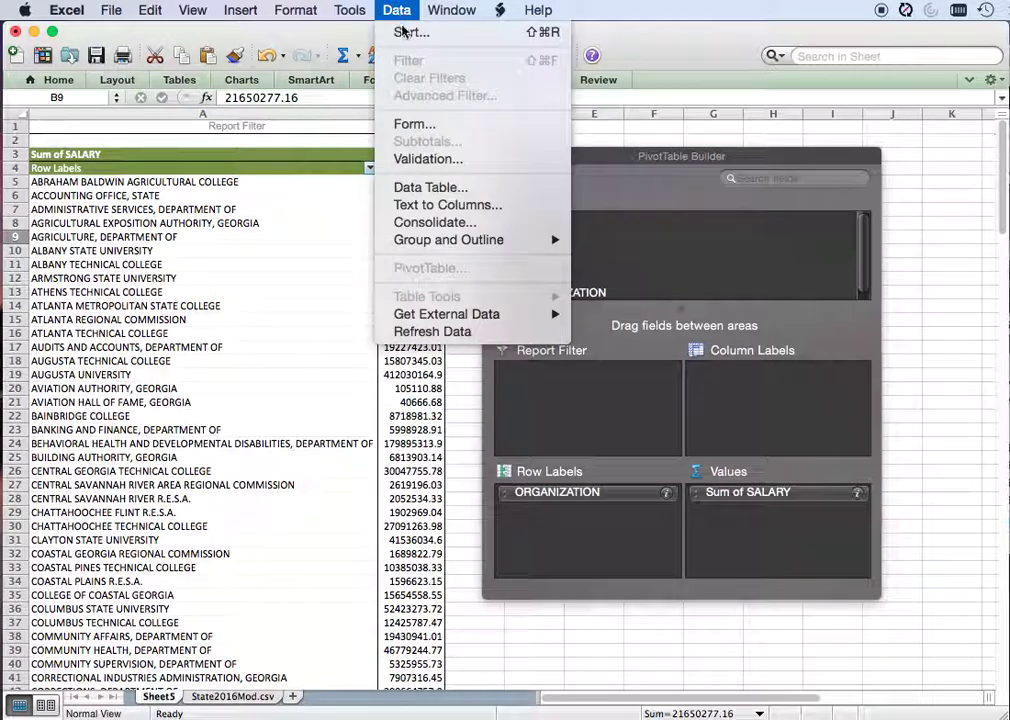
pyautogui.click(403, 33)
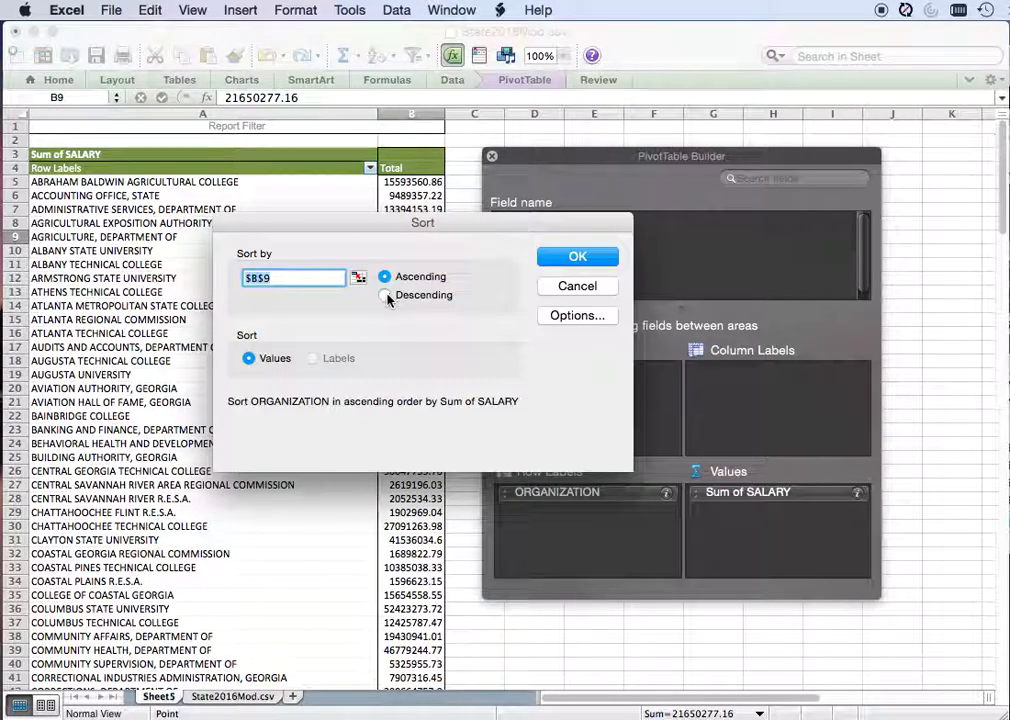
pyautogui.click(387, 298)
pyautogui.click(577, 256)
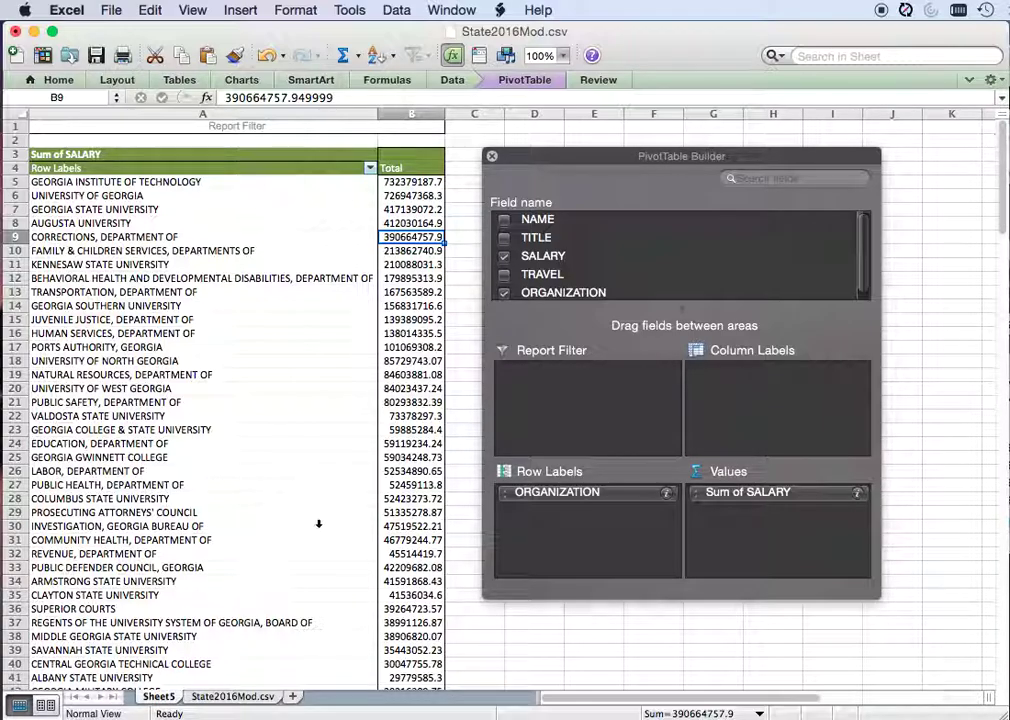
# - Review the sorted salary totals of all organizations down to the Grand Total, and return to the first row
pyautogui.scroll(-17, 347, 525)
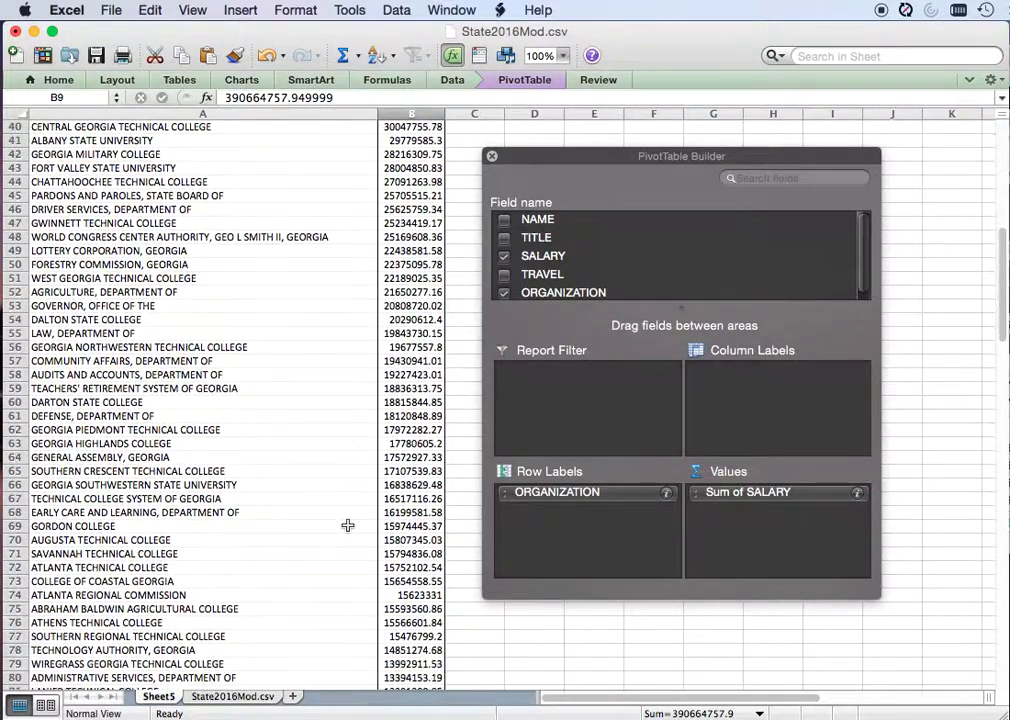
pyautogui.scroll(-20, 347, 525)
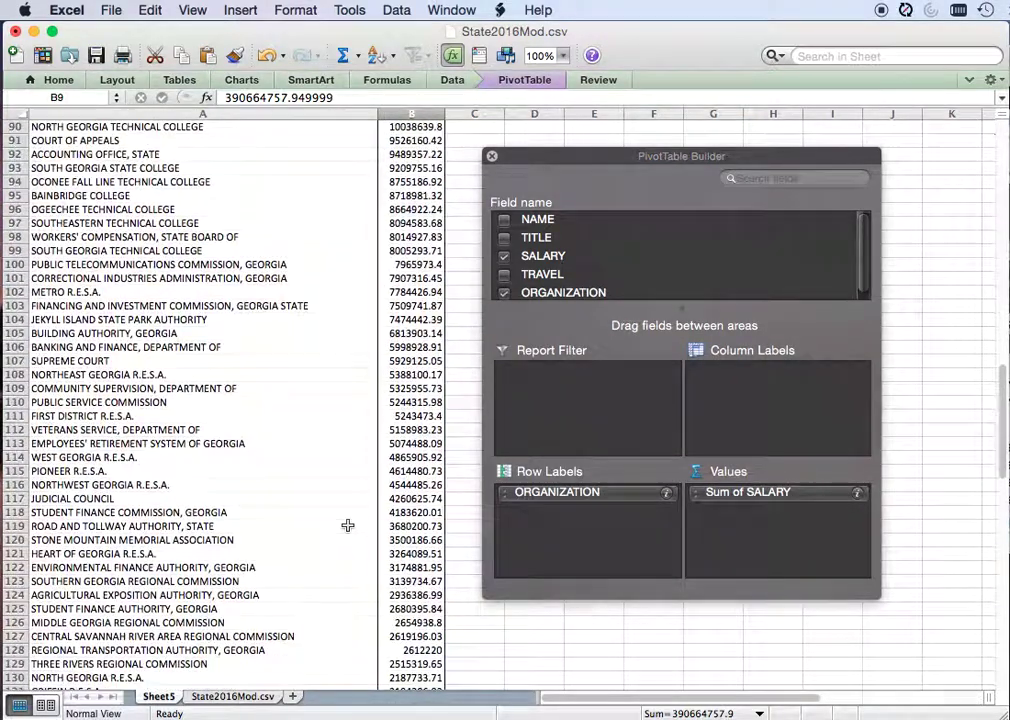
pyautogui.scroll(-10, 347, 525)
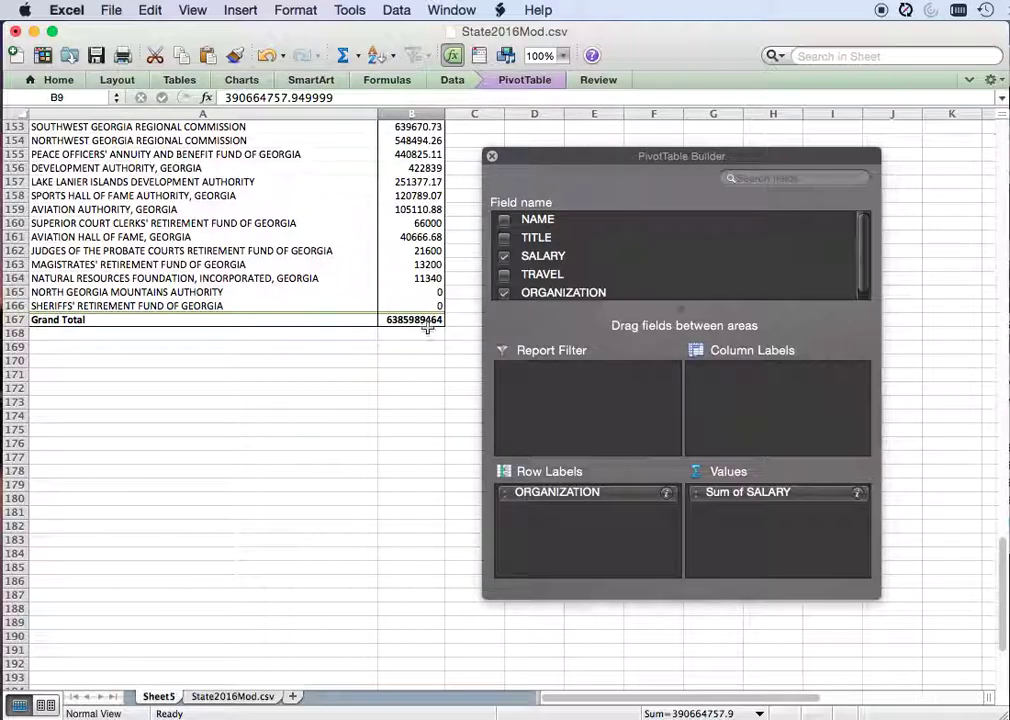
pyautogui.scroll(5, 427, 224)
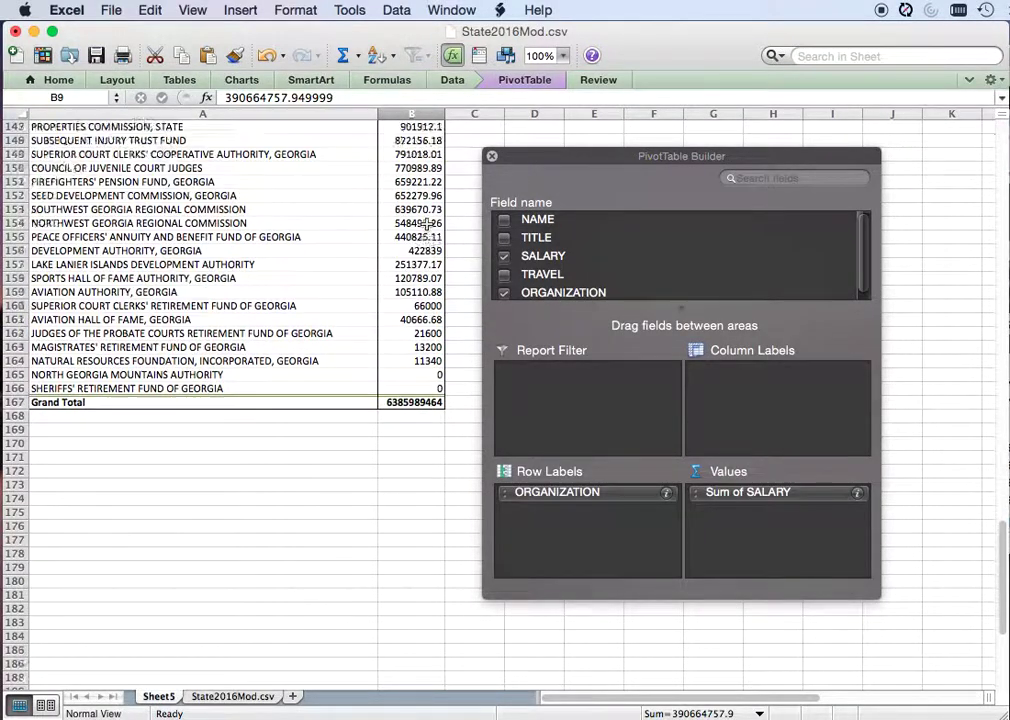
pyautogui.scroll(10, 427, 224)
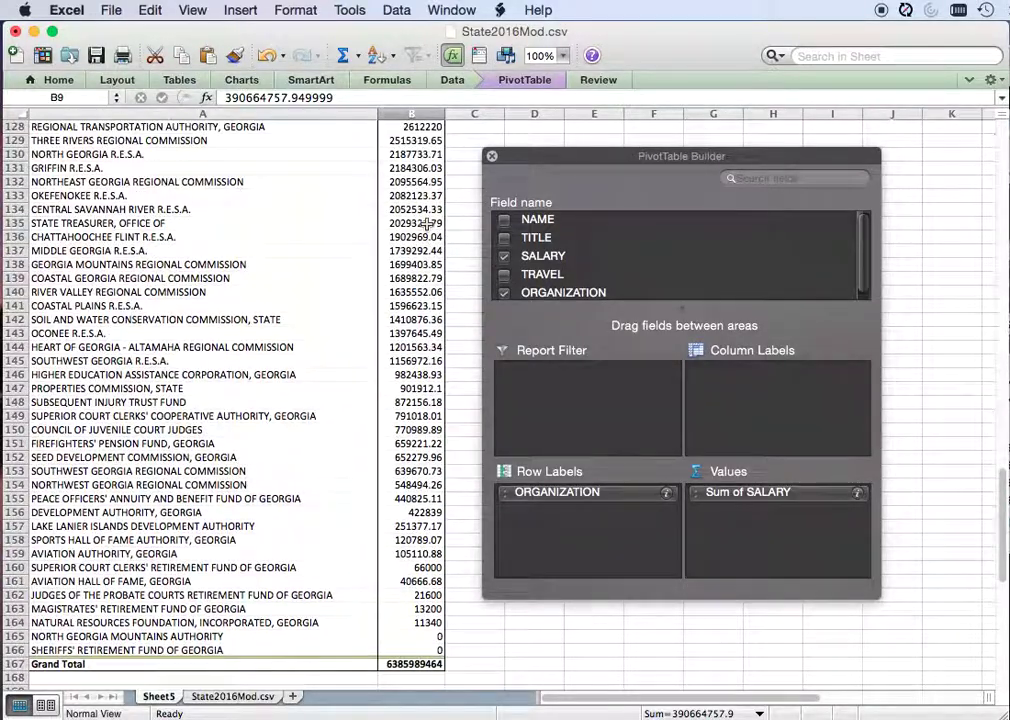
pyautogui.scroll(9, 427, 224)
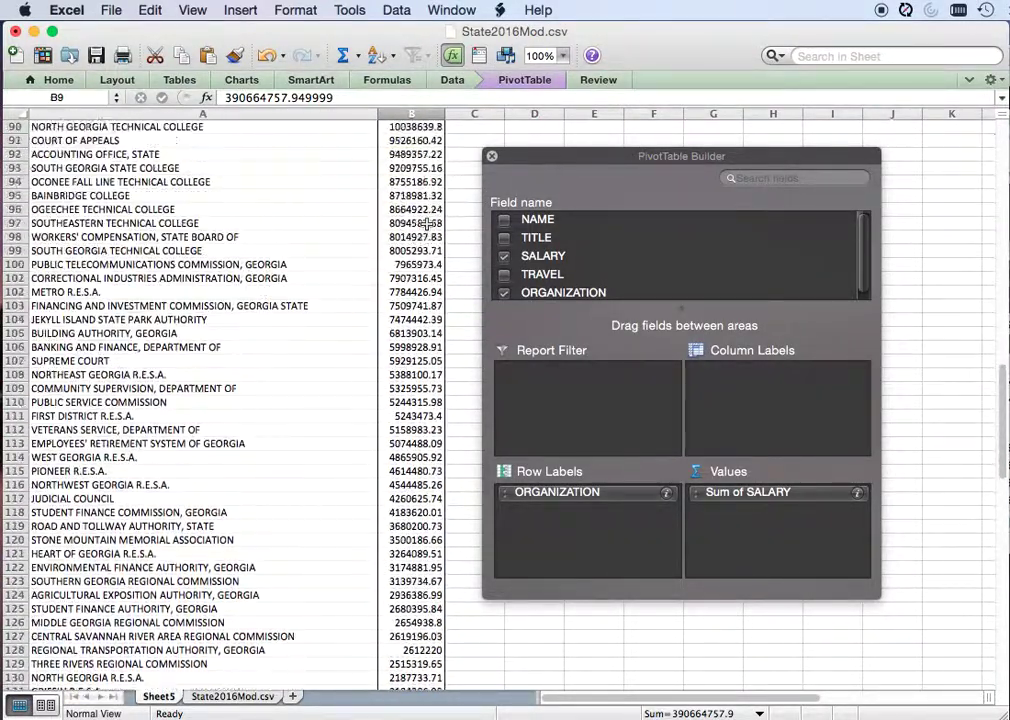
pyautogui.scroll(13, 427, 224)
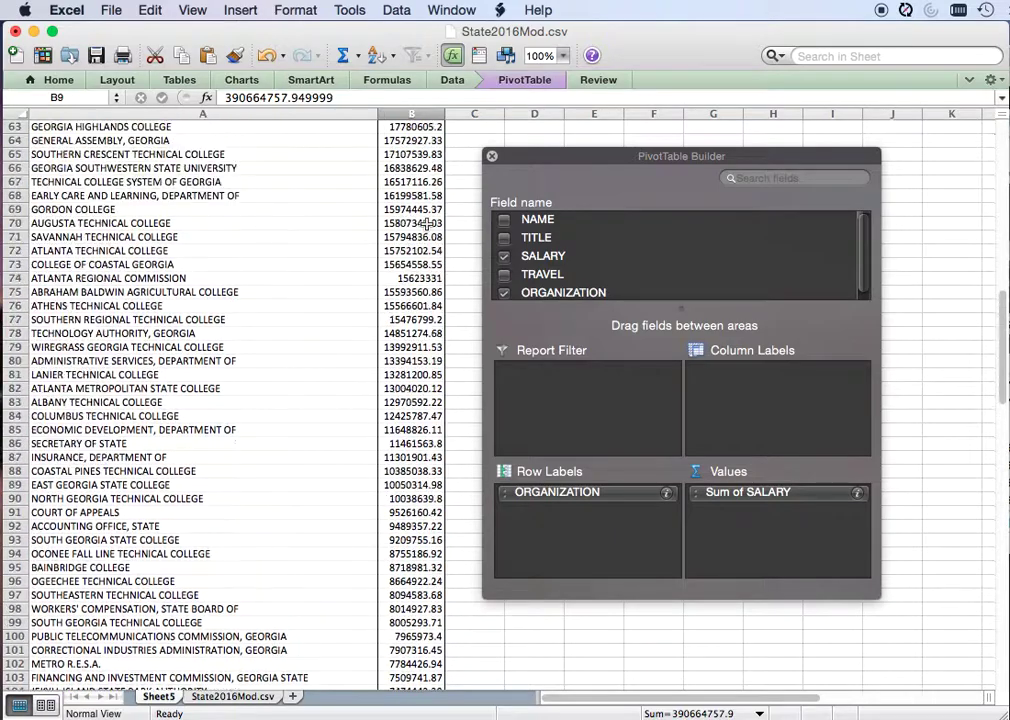
pyautogui.scroll(9, 427, 224)
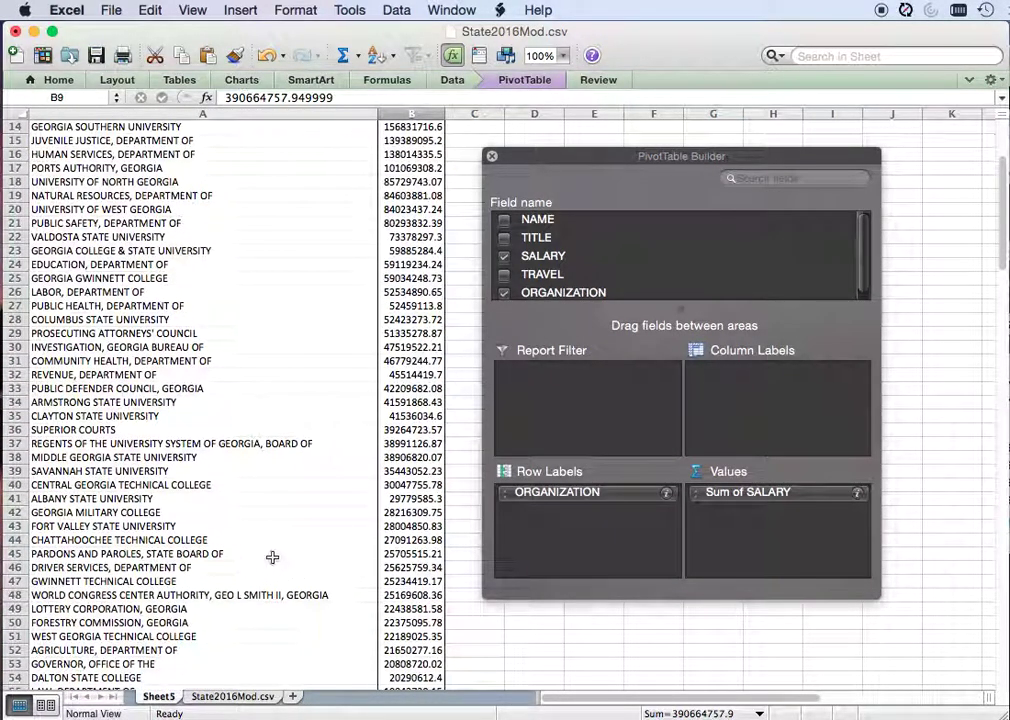
pyautogui.scroll(5, 307, 500)
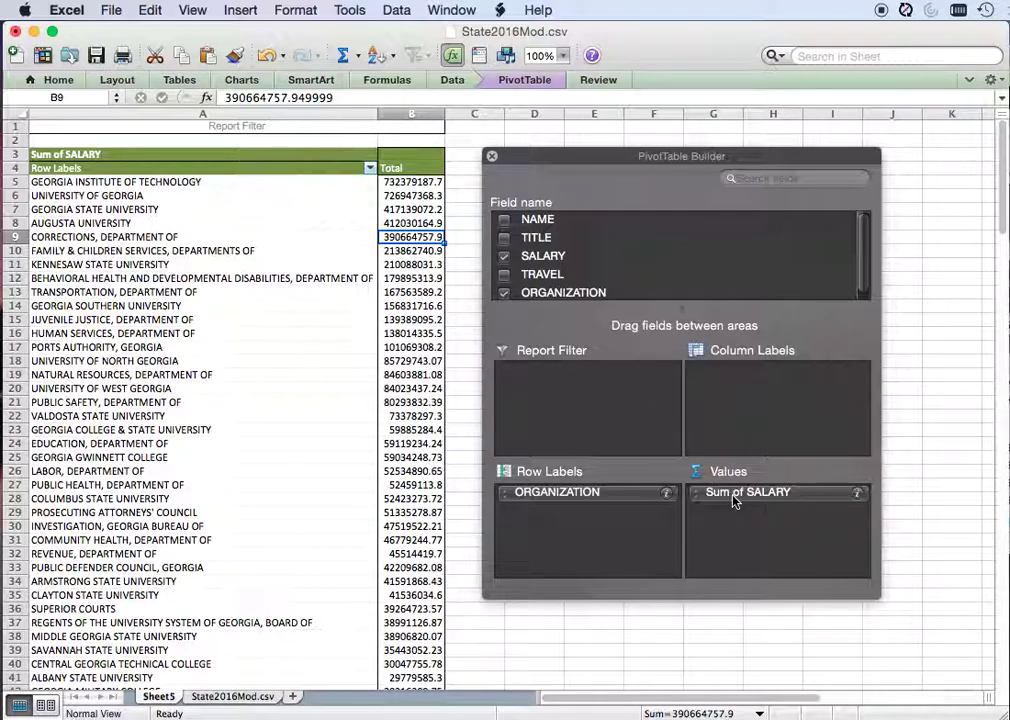
# - Change the SALARY value field's summary from Sum to Average
pyautogui.click(858, 494)
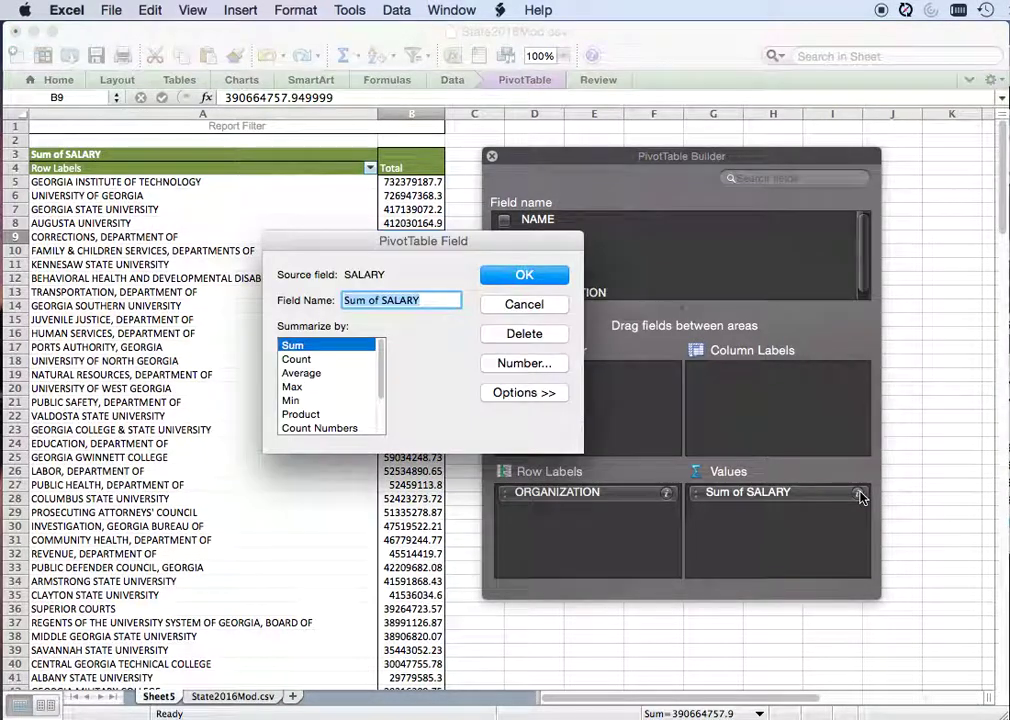
pyautogui.click(318, 374)
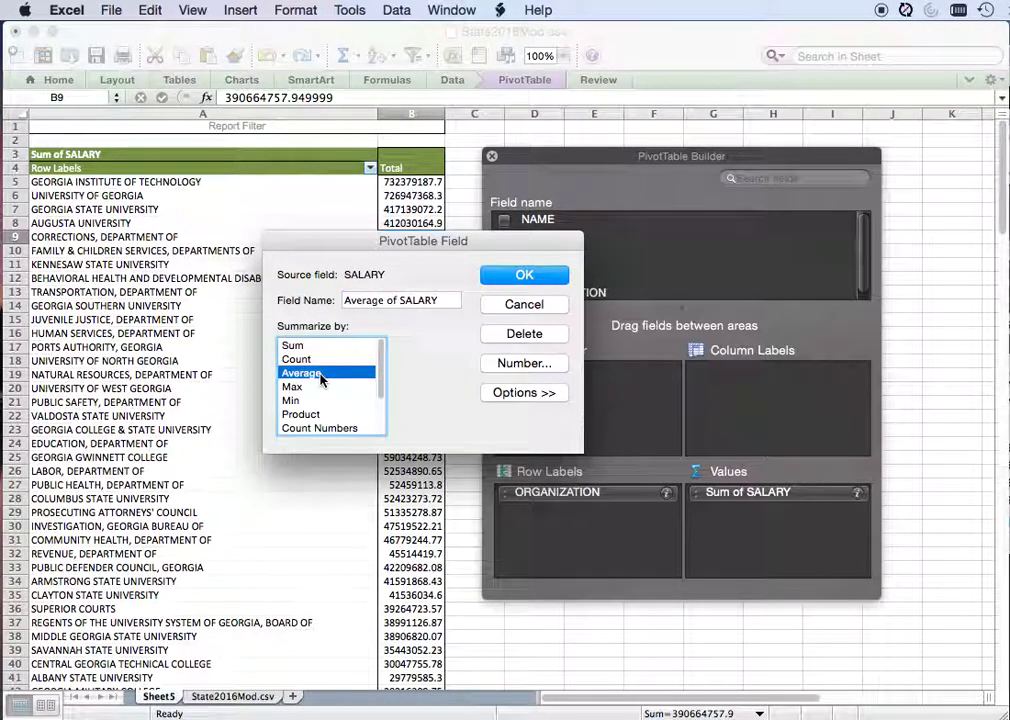
pyautogui.click(526, 275)
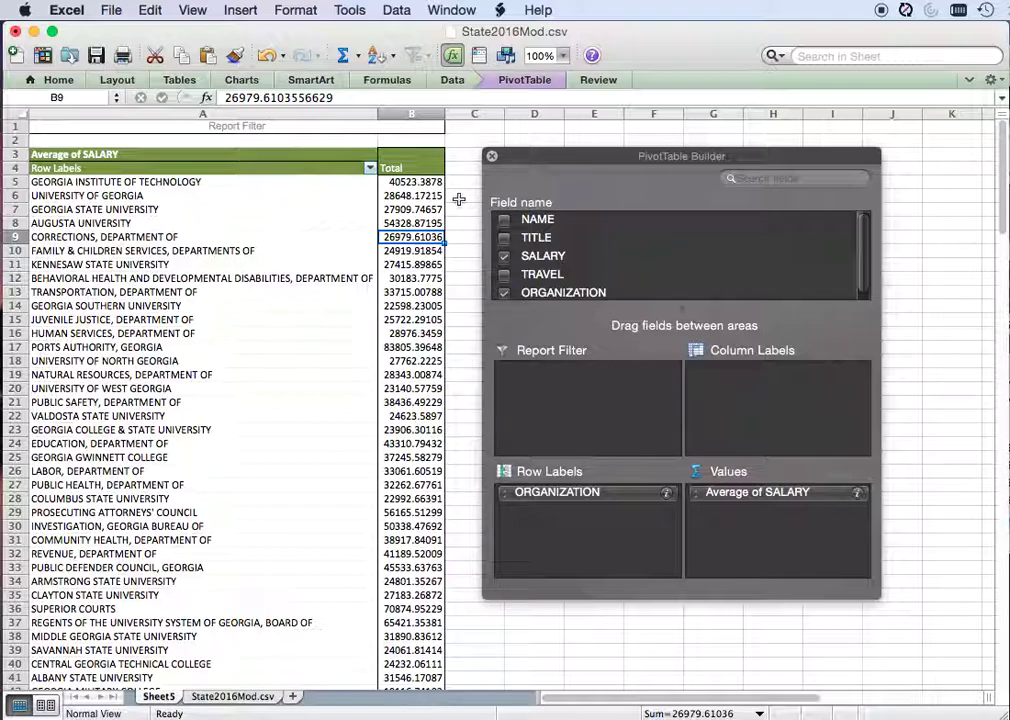
# - Sort the organizations by Average of SALARY from highest to lowest
pyautogui.click(412, 223)
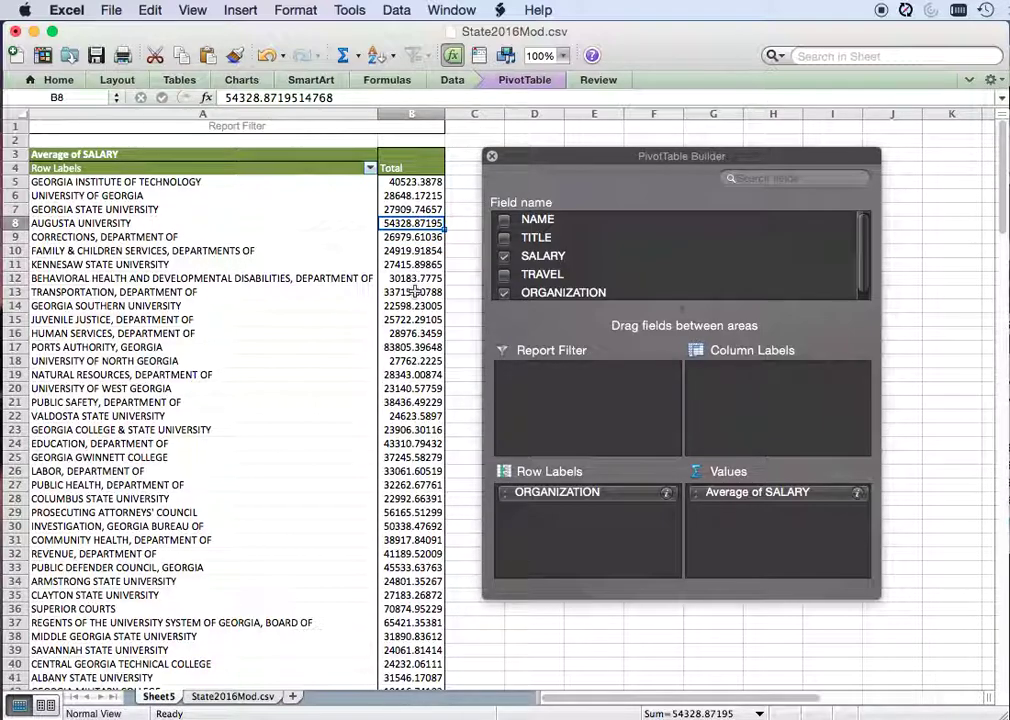
pyautogui.click(379, 57)
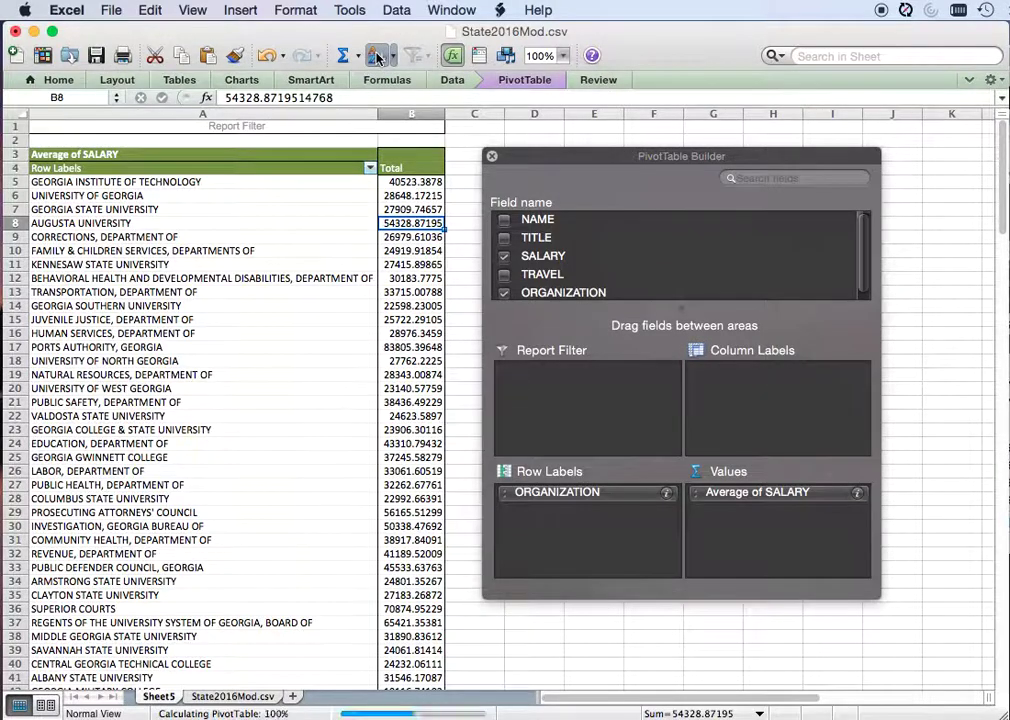
pyautogui.click(377, 57)
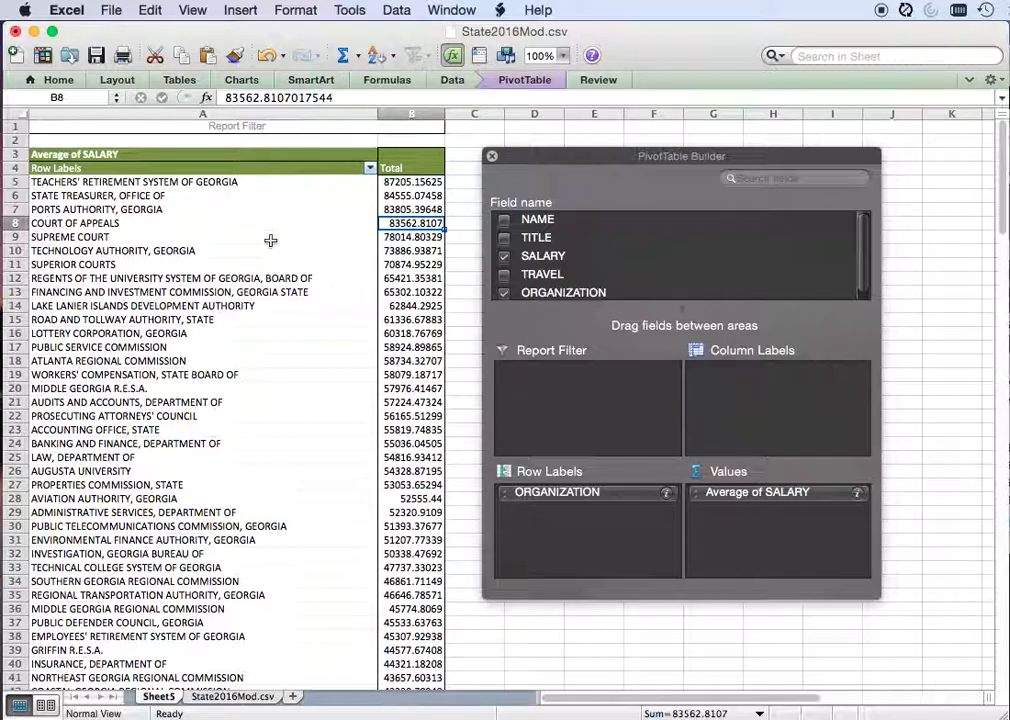
# - Examine the organizations with the highest average salaries, the rest of the list and the Grand Total average
pyautogui.click(265, 181)
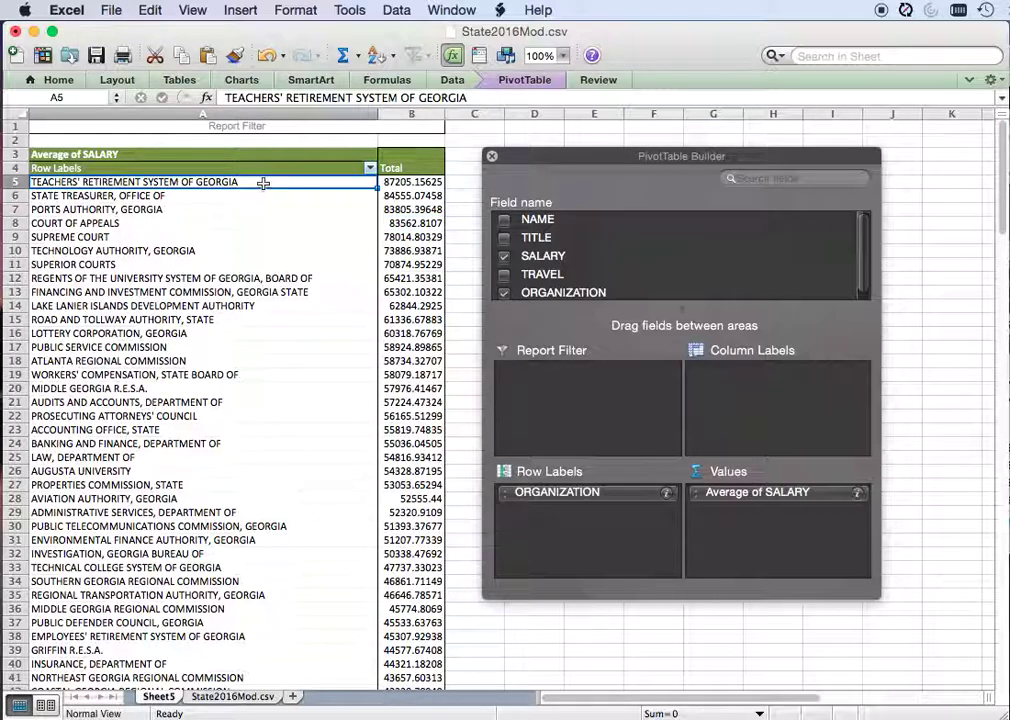
pyautogui.click(251, 197)
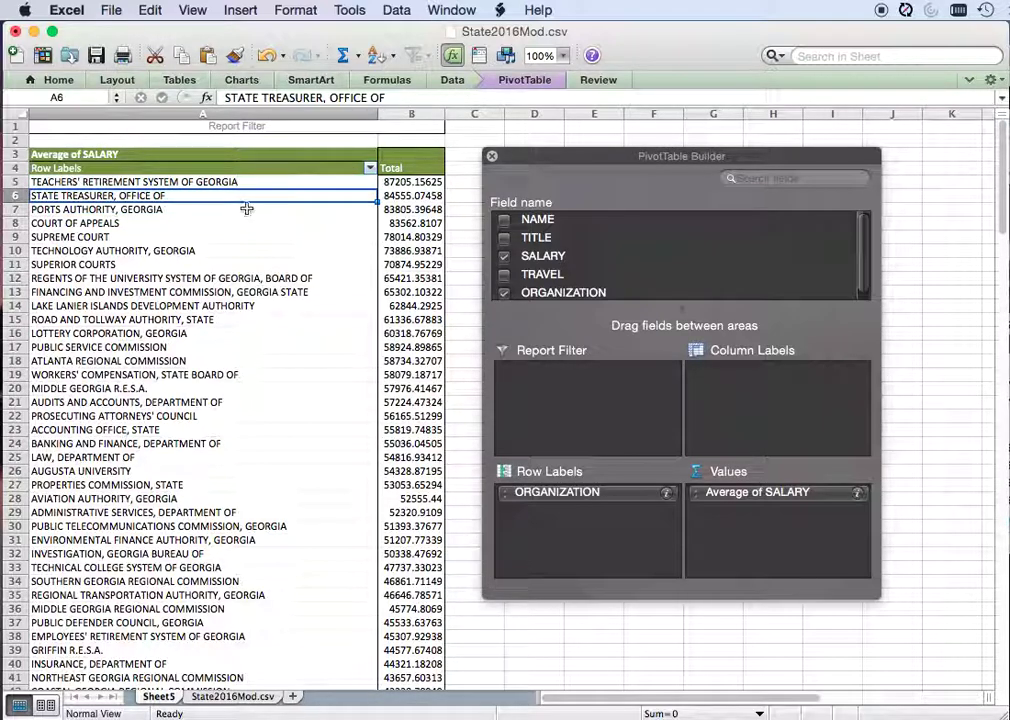
pyautogui.click(244, 211)
pyautogui.click(238, 225)
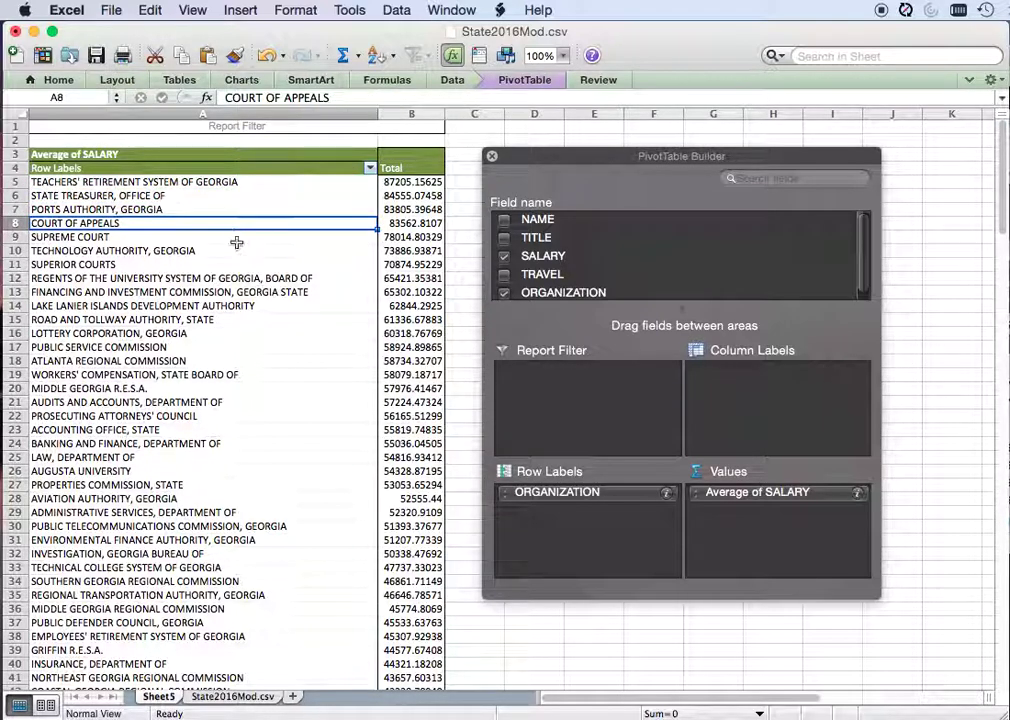
pyautogui.click(234, 238)
pyautogui.click(231, 250)
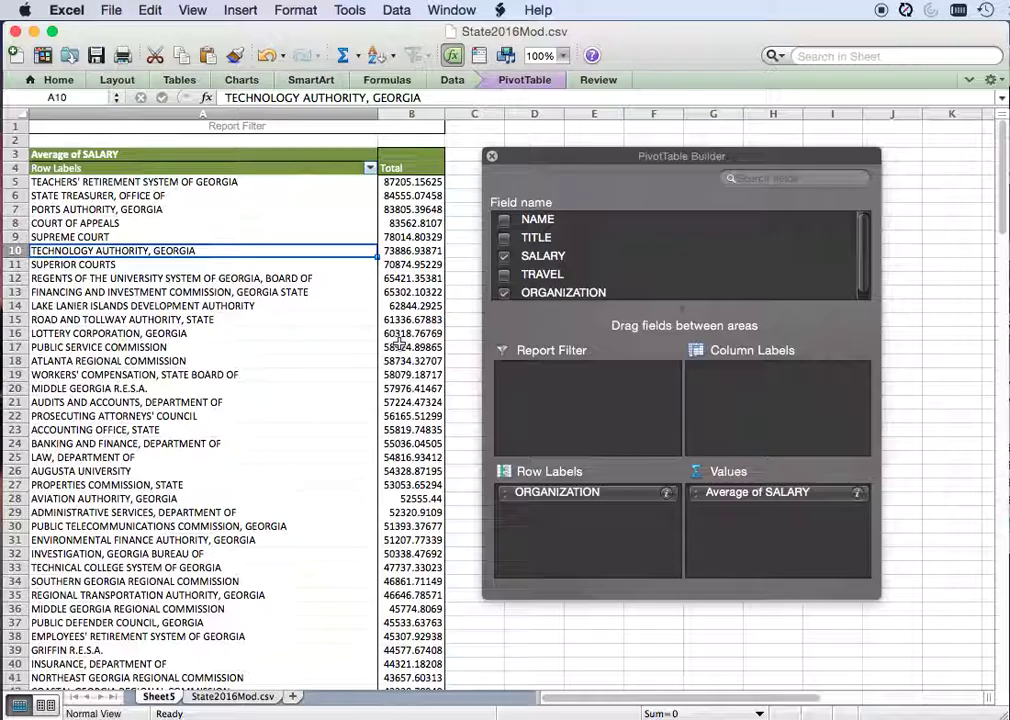
pyautogui.scroll(-5, 398, 342)
pyautogui.scroll(-12, 399, 342)
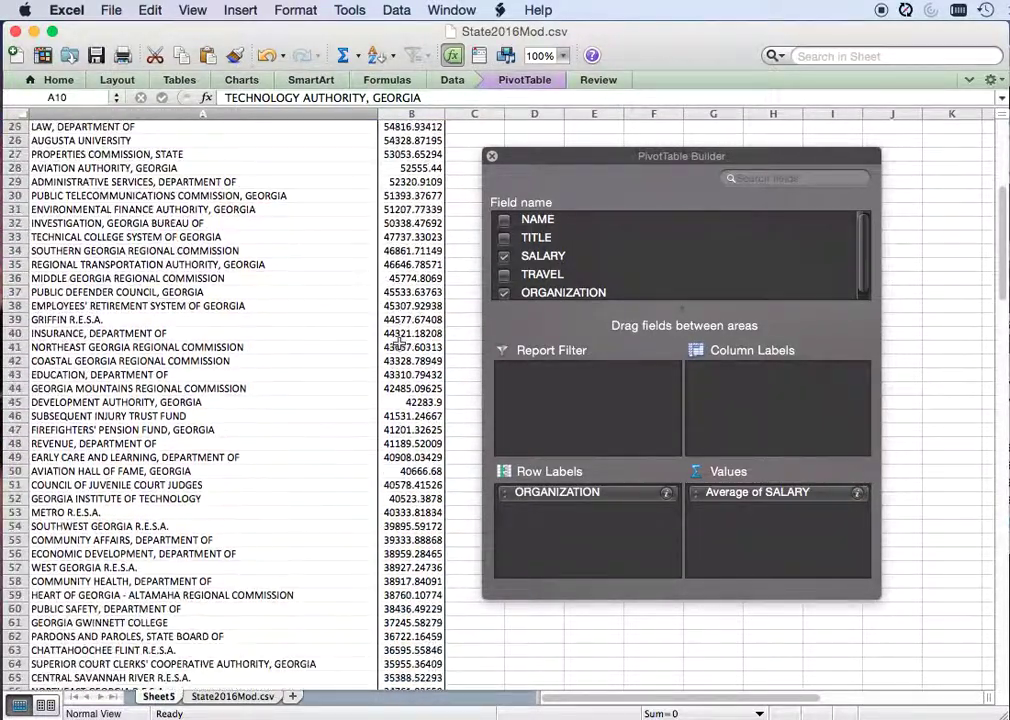
pyautogui.scroll(-13, 399, 342)
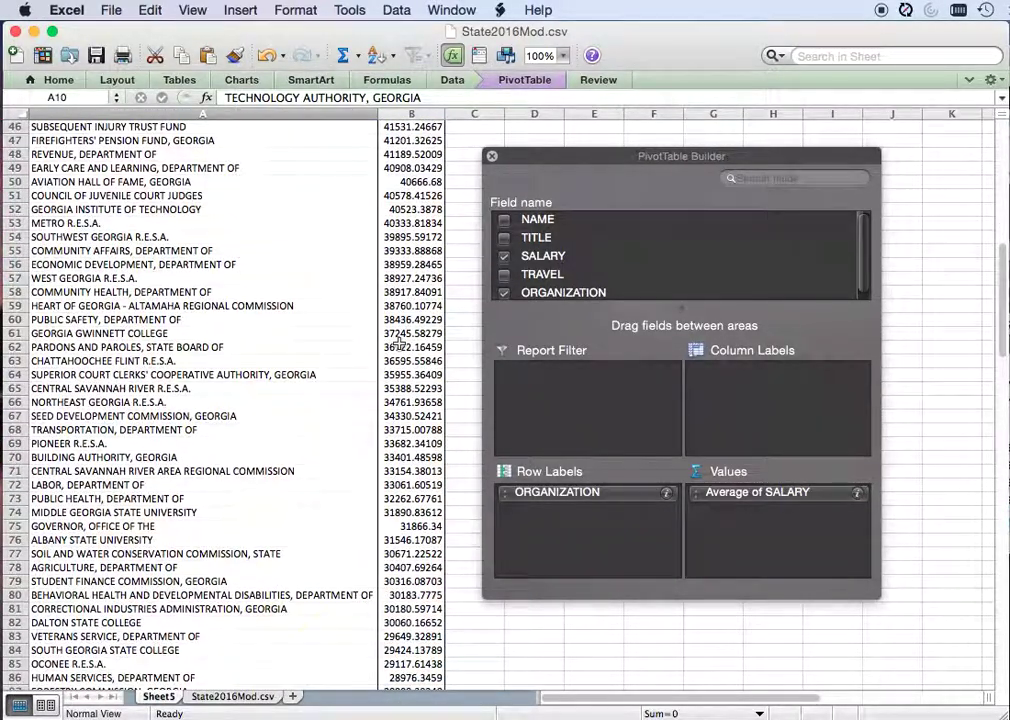
pyautogui.scroll(-15, 399, 342)
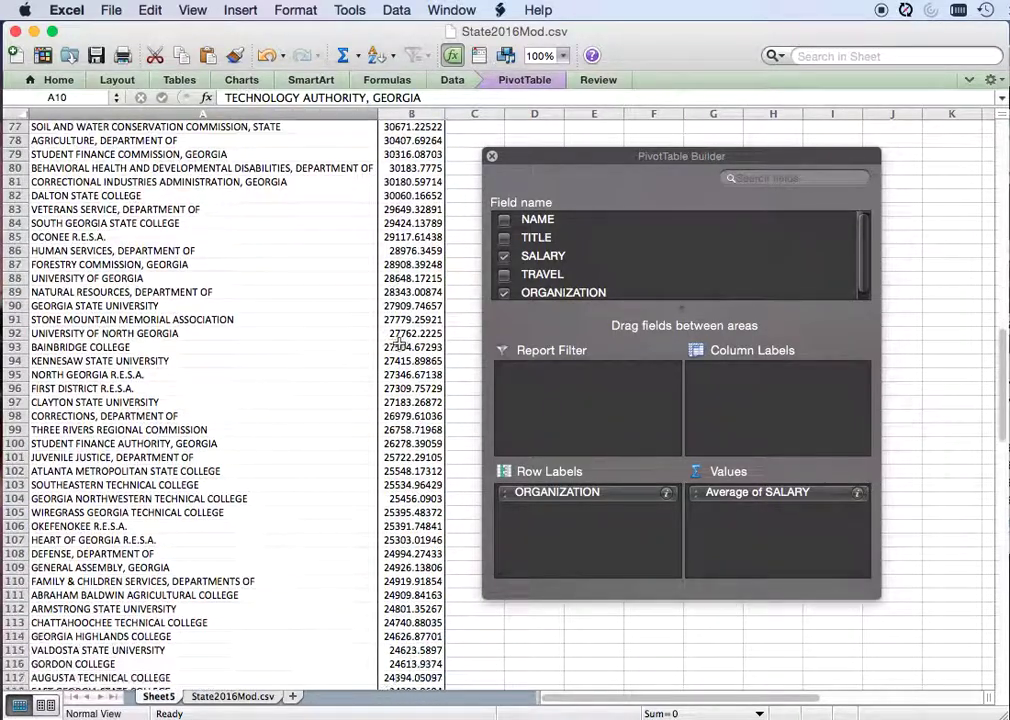
pyautogui.scroll(-20, 399, 342)
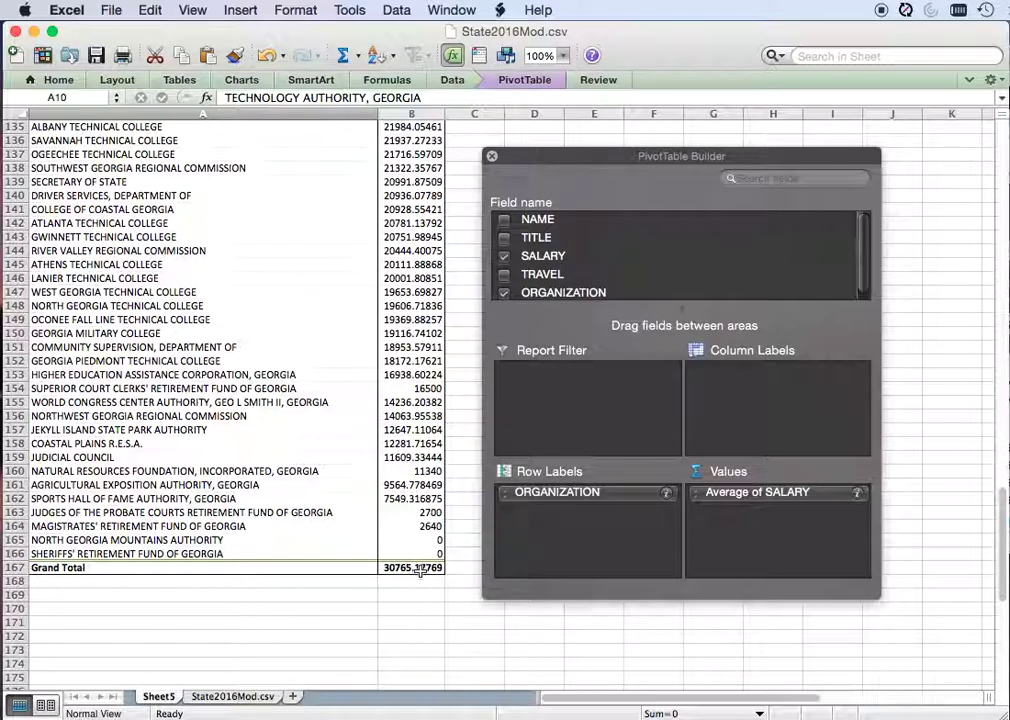
pyautogui.scroll(18, 419, 478)
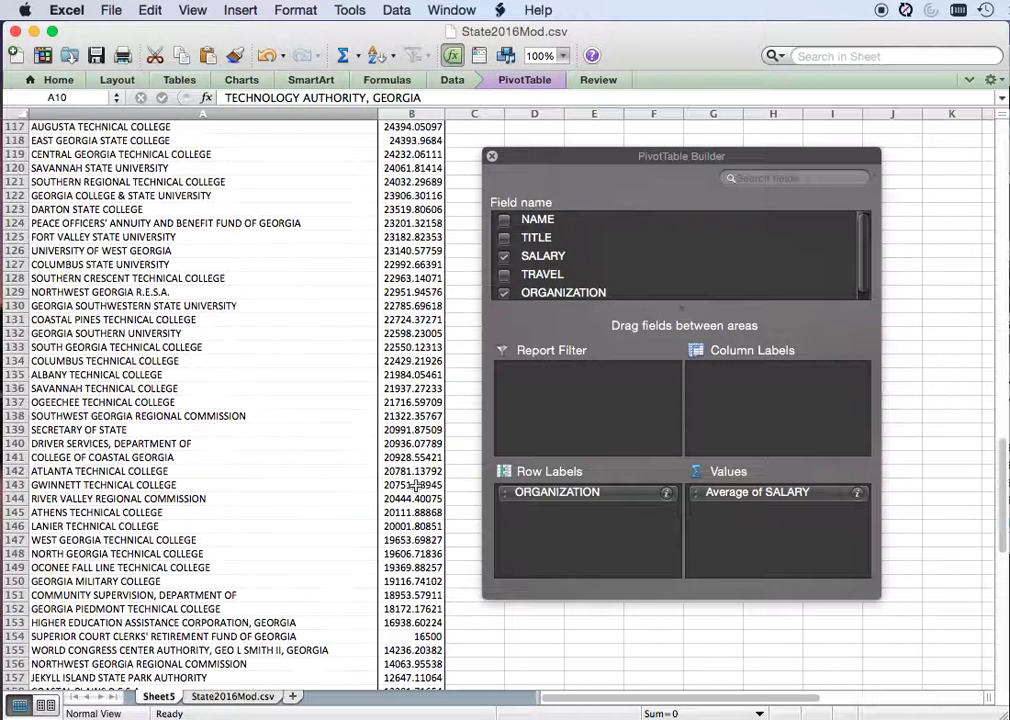
pyautogui.scroll(20, 415, 485)
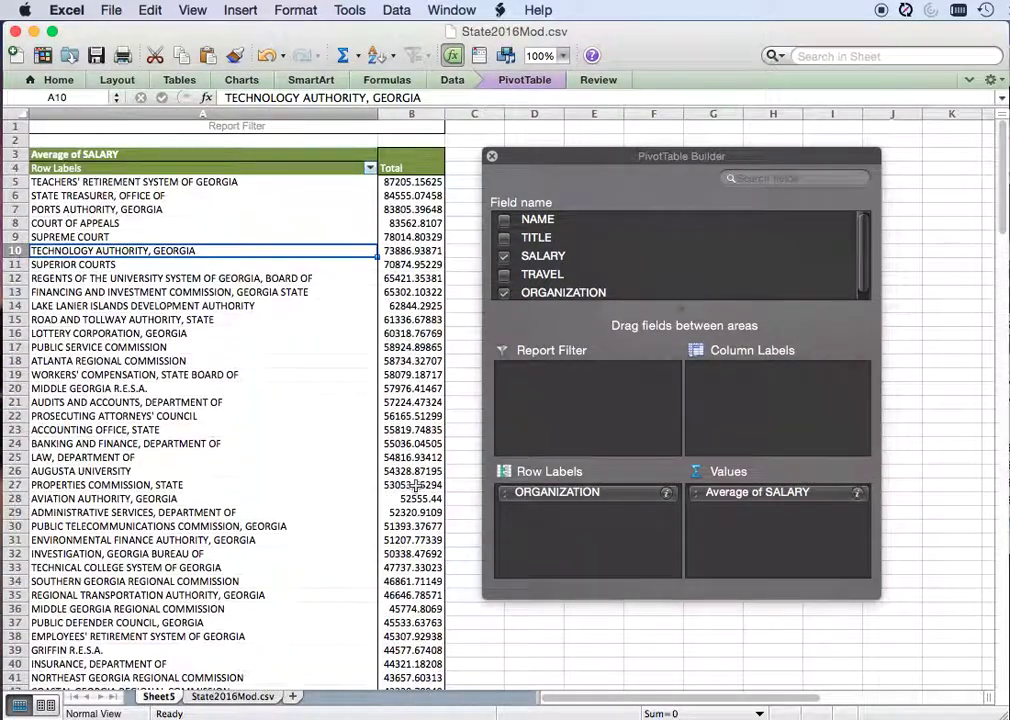